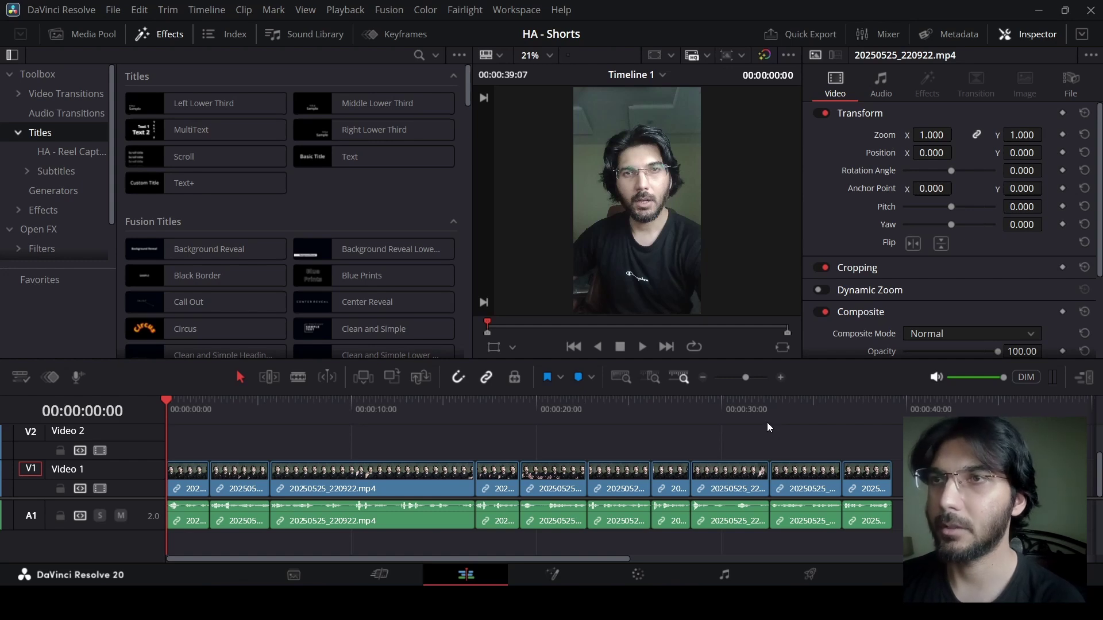
- Drop a Text+ title onto Video 2 at the start of the timeline and save the project
left_click(193, 182)
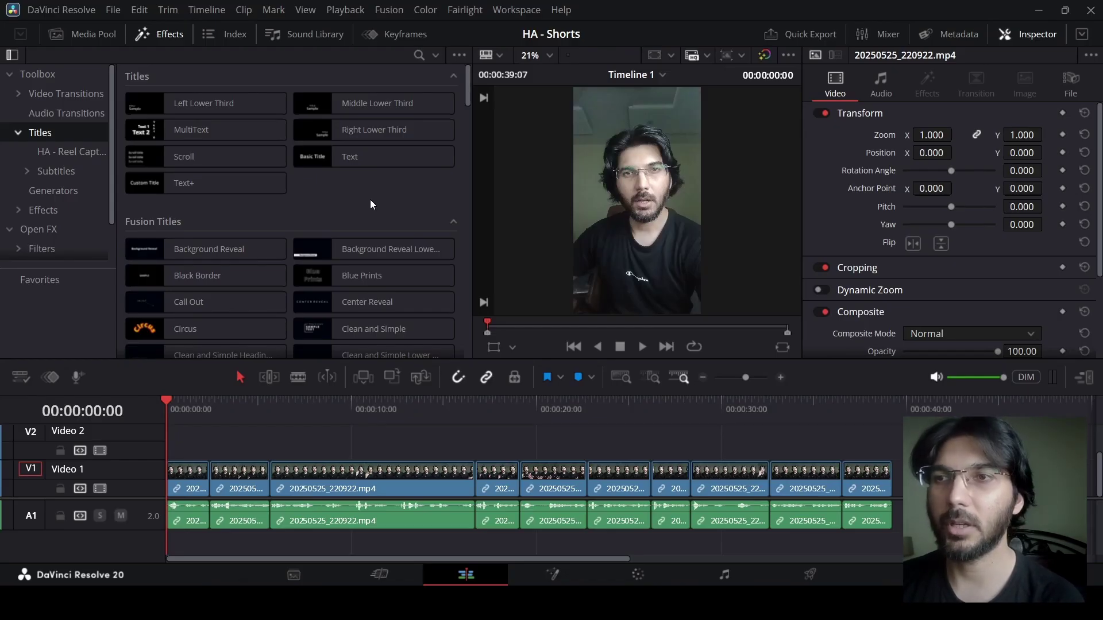
left_click_drag(202, 184, 185, 451)
scroll(283, 459, "down", 1)
key("ctrl+s")
left_click(343, 210)
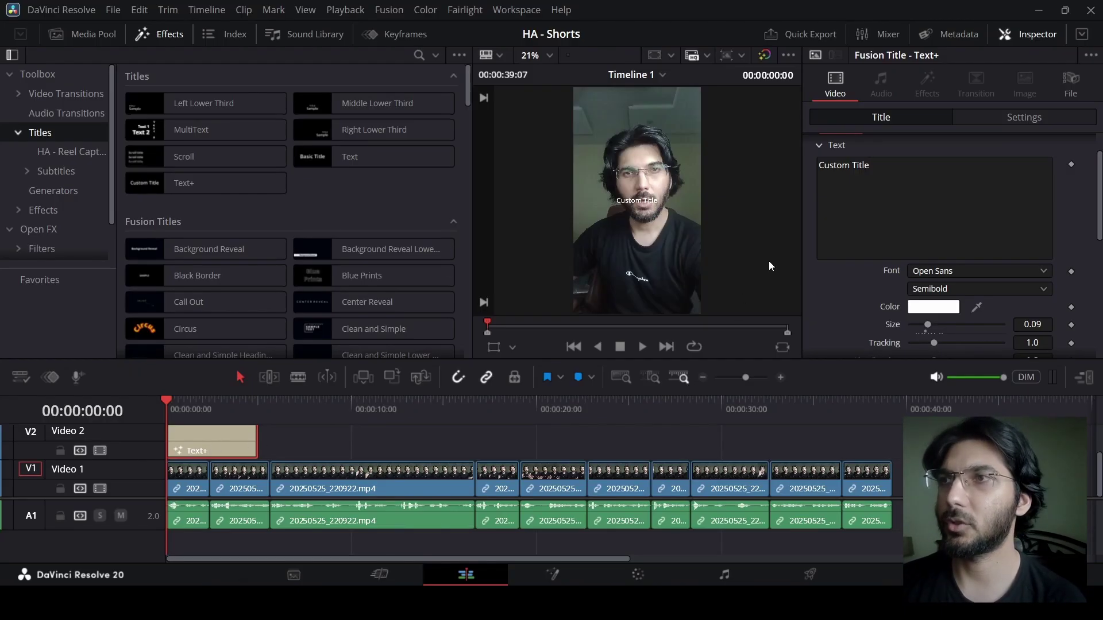
- Replace the title text with TEXT and set its font to Montserrat
left_click(905, 160)
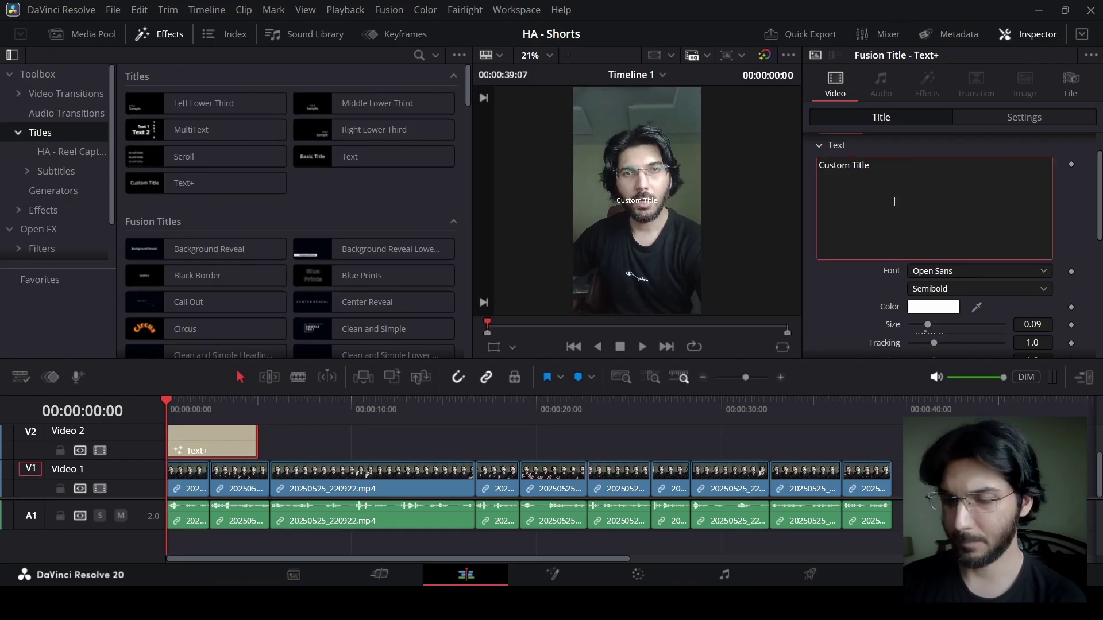
key("ctrl+a")
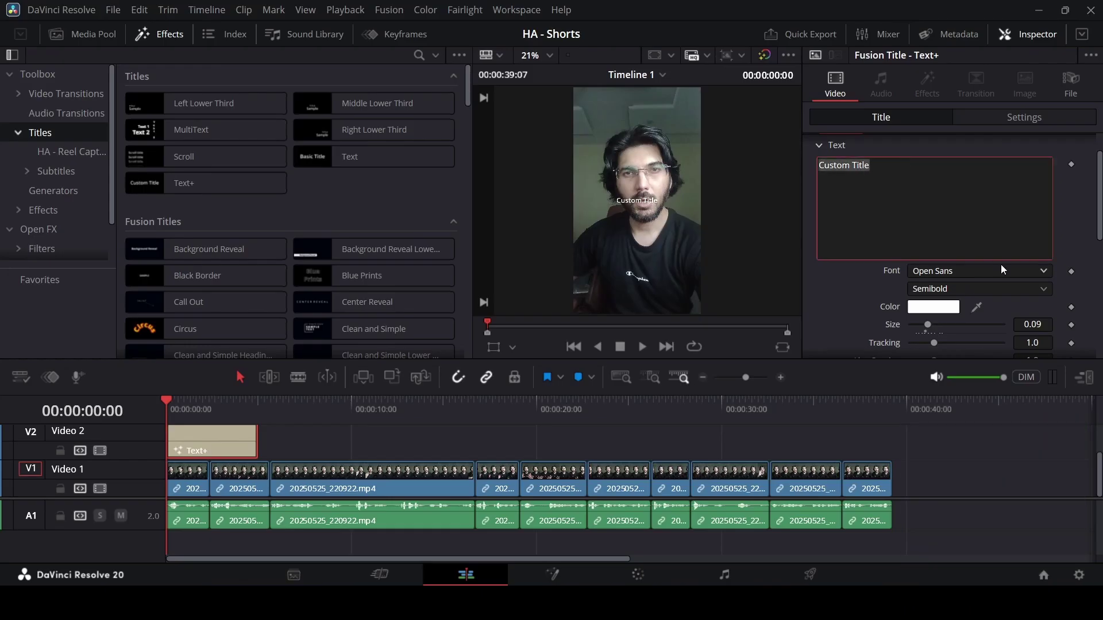
type("TEXT")
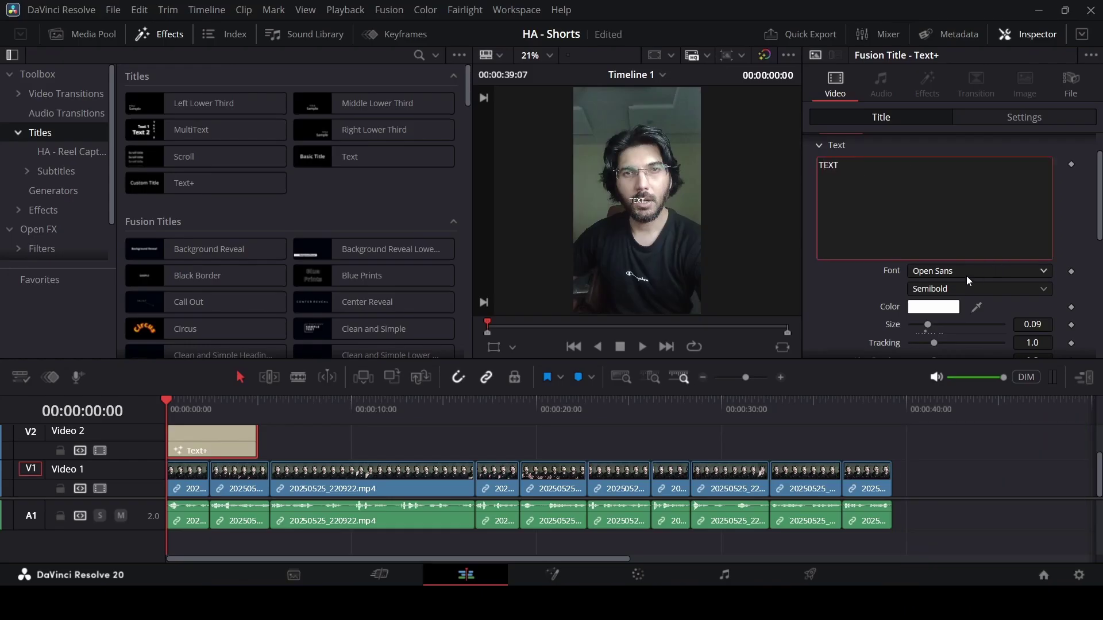
left_click(964, 272)
scroll(962, 271, "down", 1)
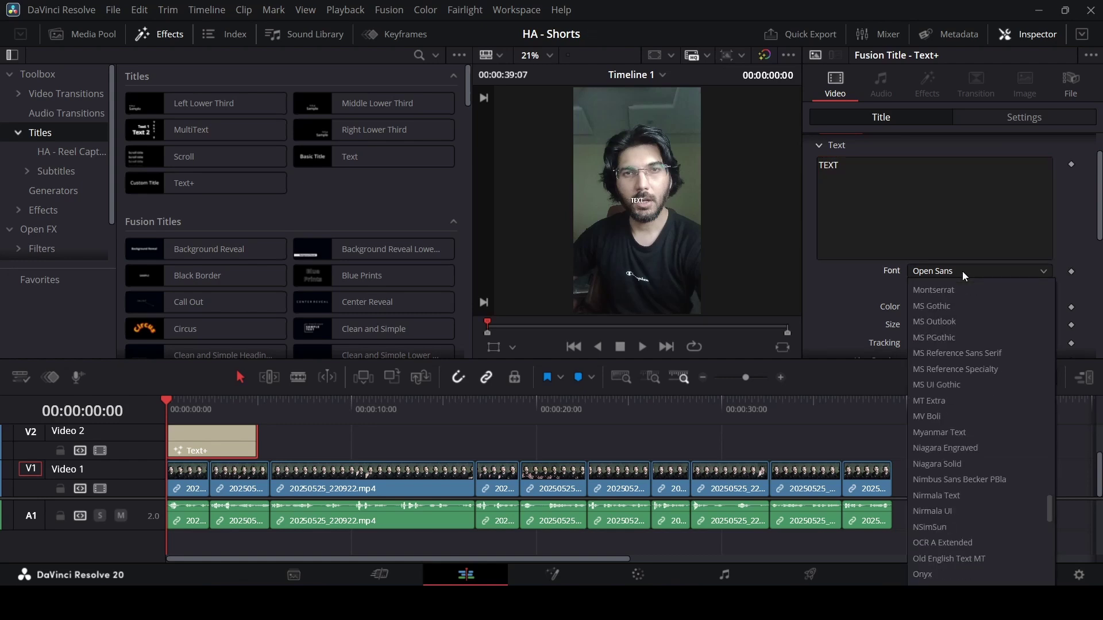
scroll(963, 272, "down", 4)
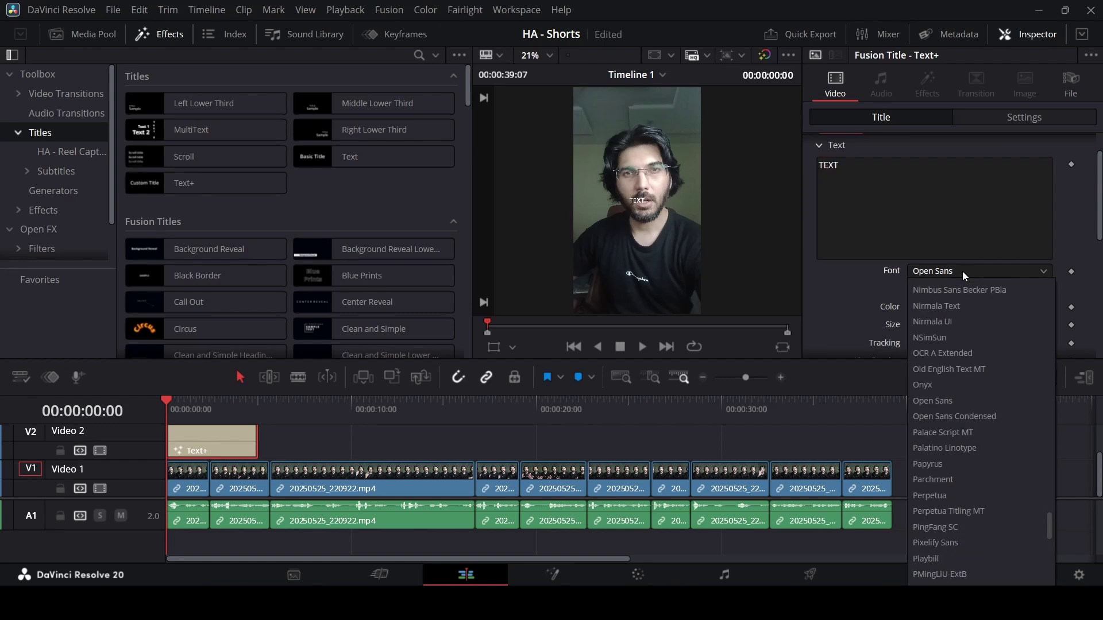
left_click(962, 271)
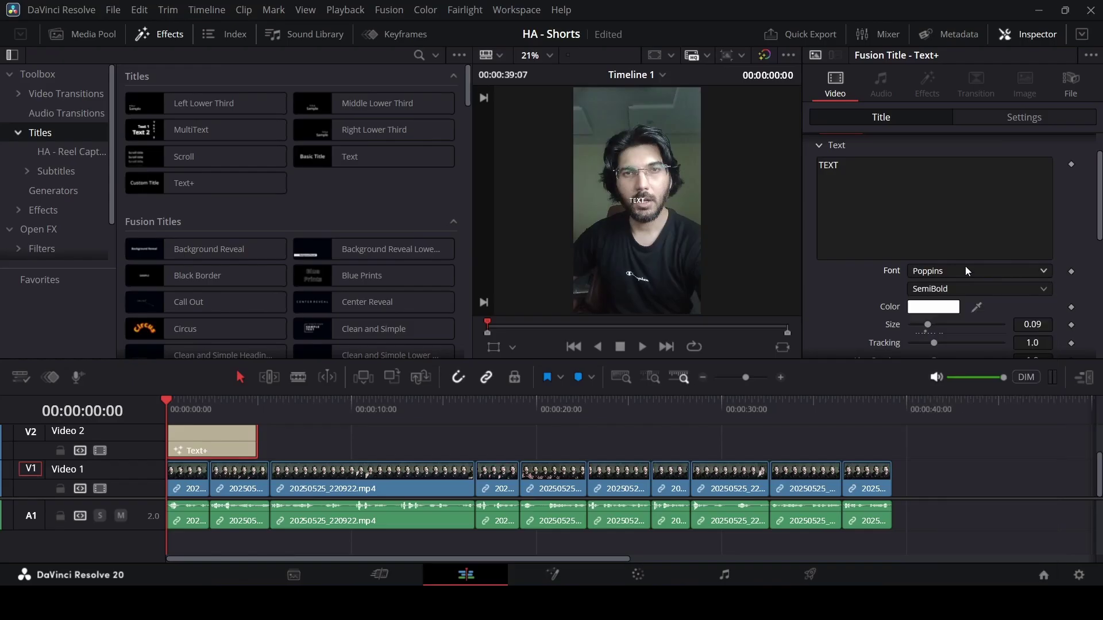
left_click(965, 270)
type("mon")
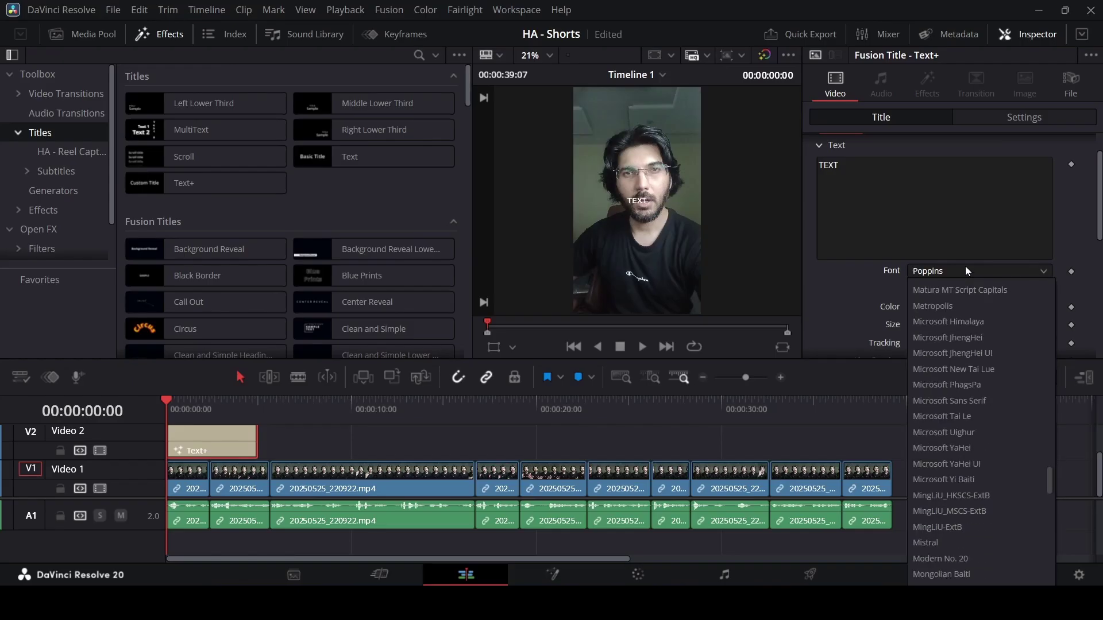
key("Return")
key("ctrl+s")
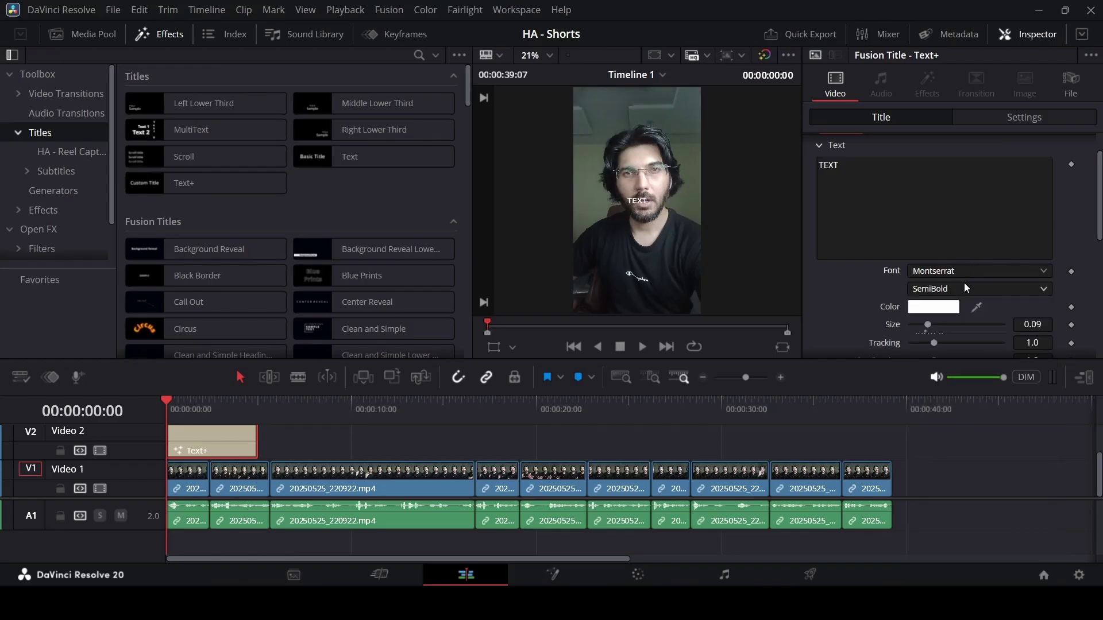
- Give the title the Black font weight and a size of 0.15
left_click(961, 289)
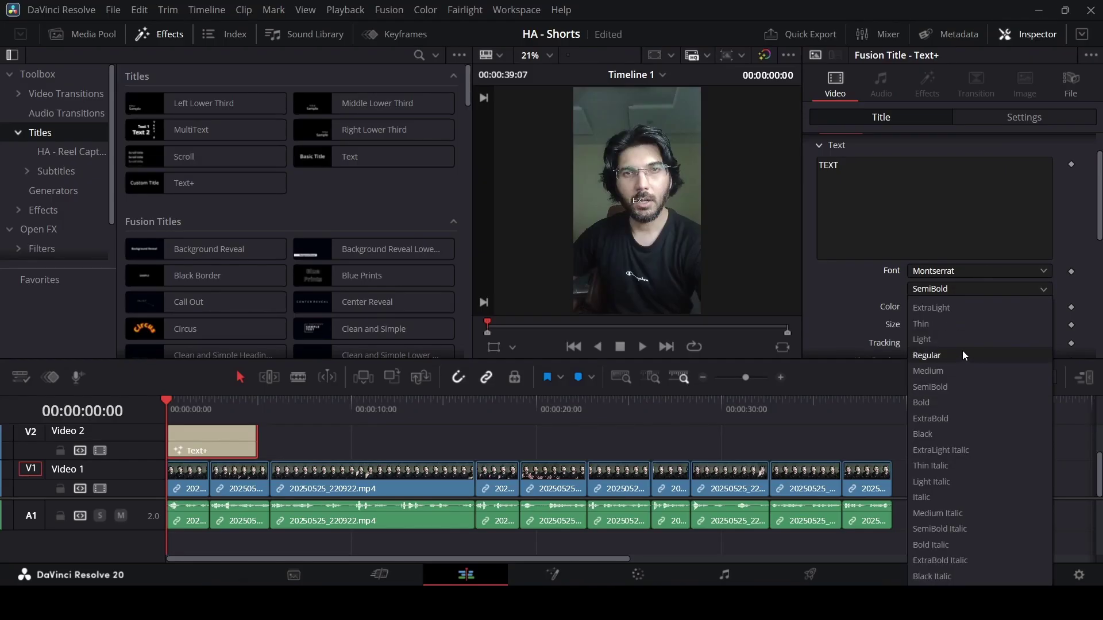
left_click(946, 434)
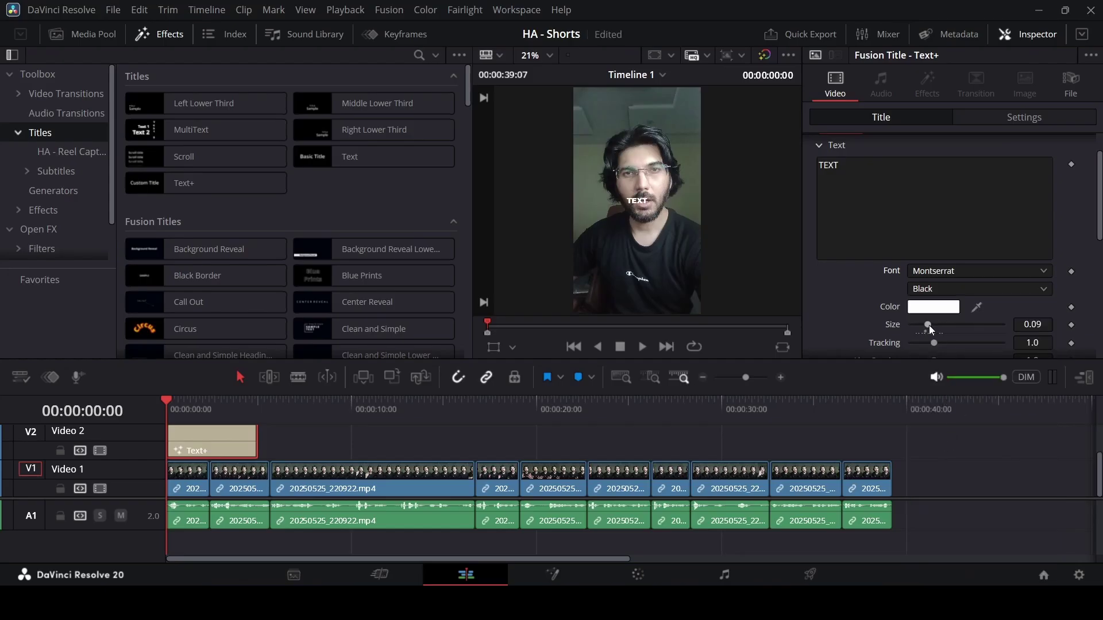
left_click_drag(928, 325, 943, 328)
left_click(1050, 323)
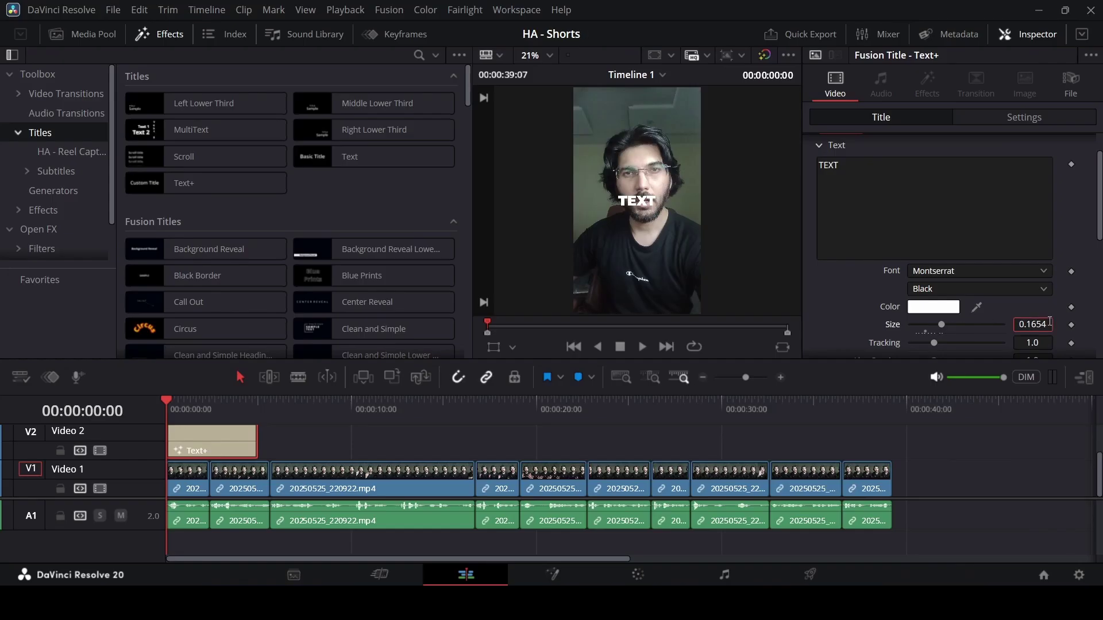
type("==")
key("BackSpace")
key("BackSpace")
key("BackSpace")
key("BackSpace")
key("BackSpace")
type("5")
key("Tab")
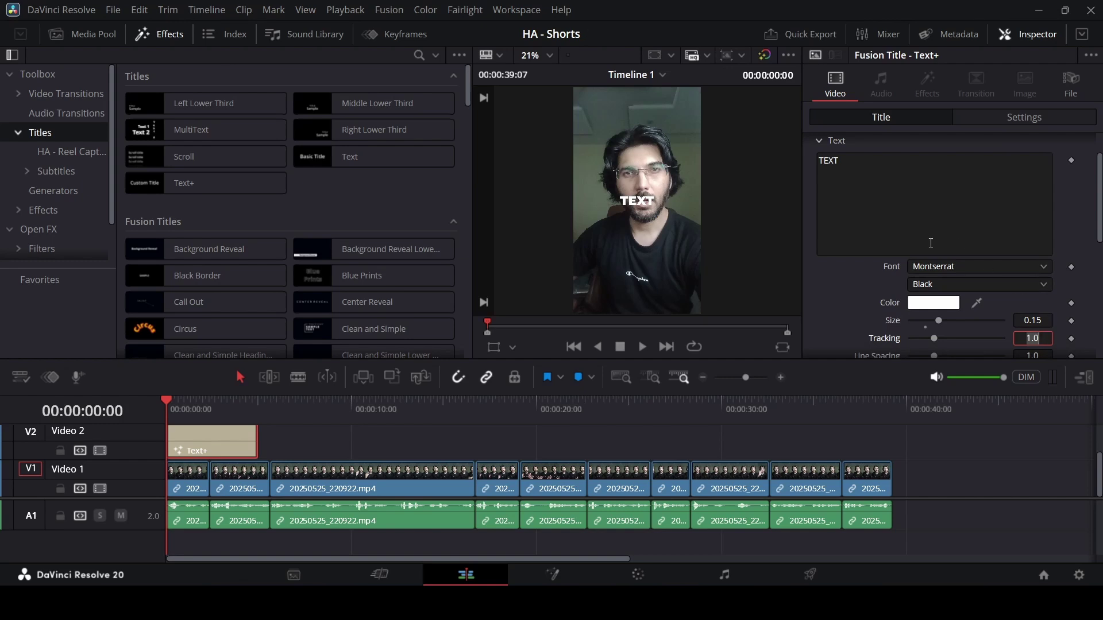
left_click(839, 283)
- Move the title lower in the frame, setting its vertical position to -420
scroll(930, 259, "down", 7)
scroll(1022, 259, "up", 6)
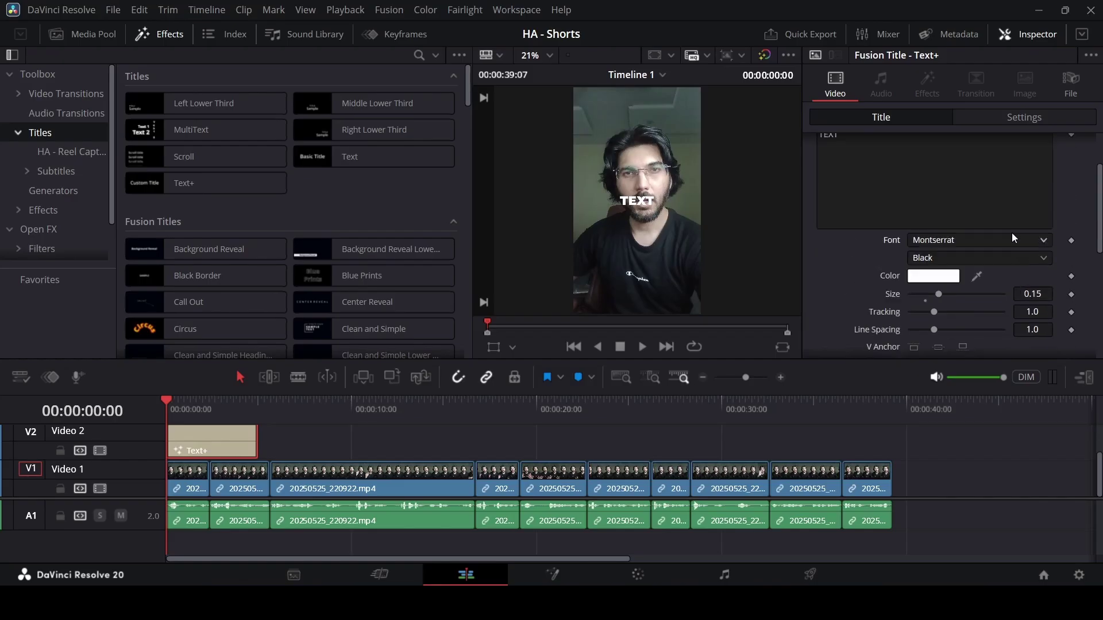
left_click(995, 116)
left_click(1025, 183)
type("-117")
key("Return")
left_click_drag(1047, 184, 998, 185)
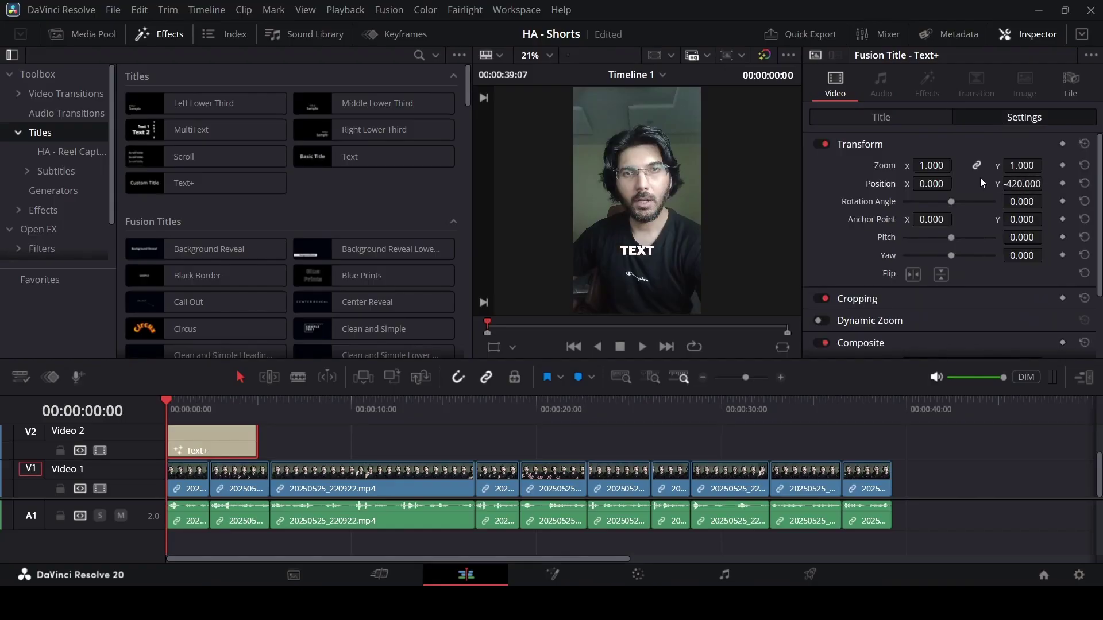
- Set the title's composite mode to Difference
scroll(873, 230, "down", 3)
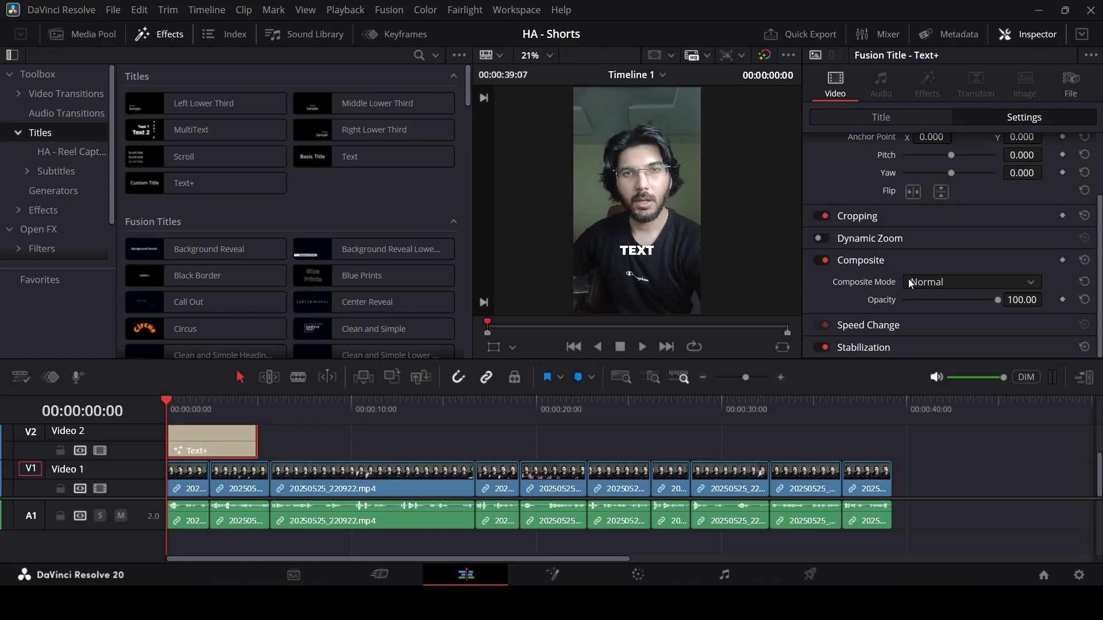
left_click(945, 286)
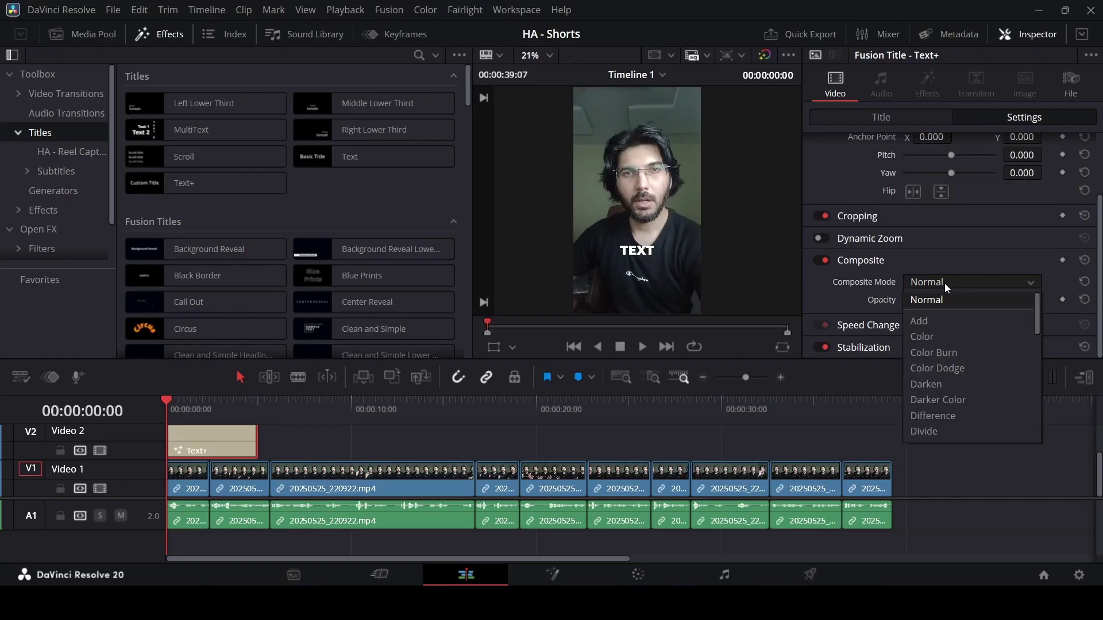
left_click(948, 417)
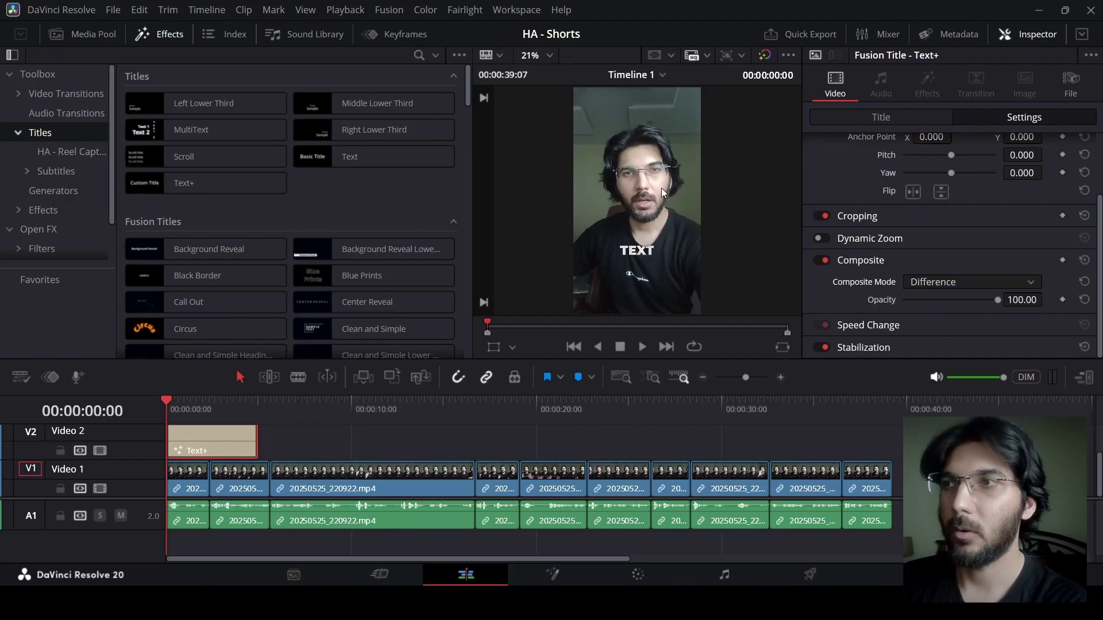
- Enlarge the TEXT caption to size 0.4016 and preview it at 00:00:03:19
scroll(853, 243, "up", 3)
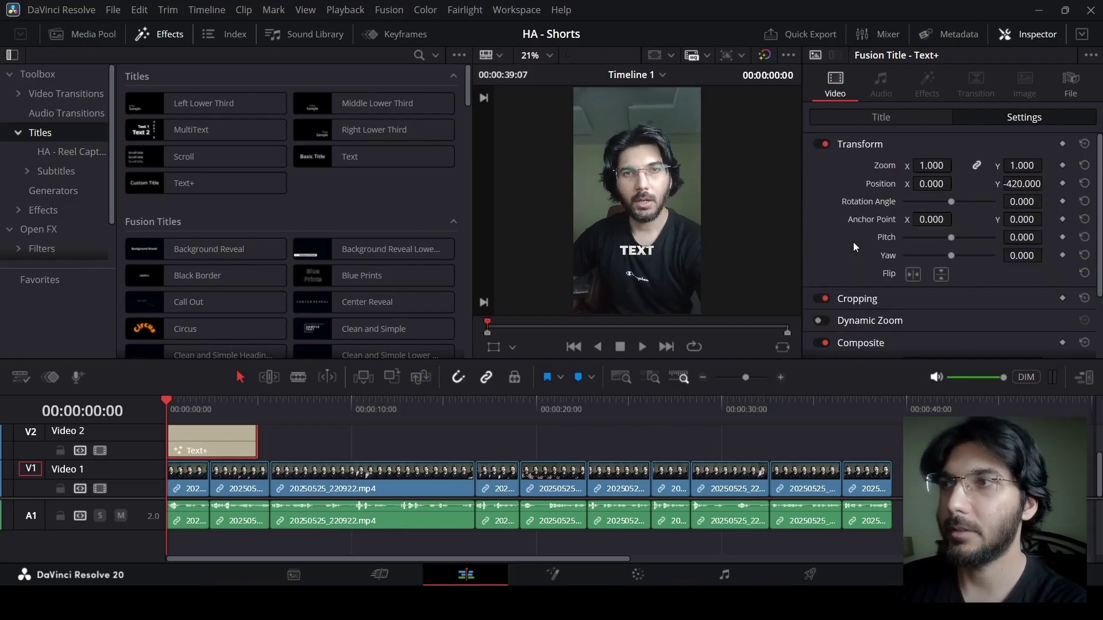
left_click(885, 119)
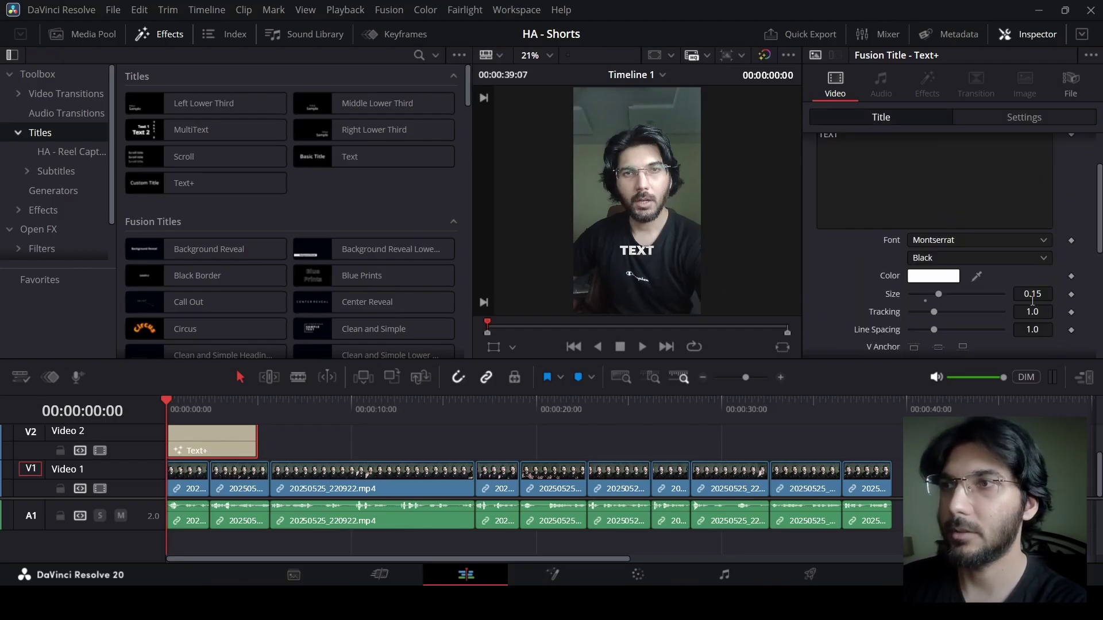
left_click_drag(939, 294, 985, 306)
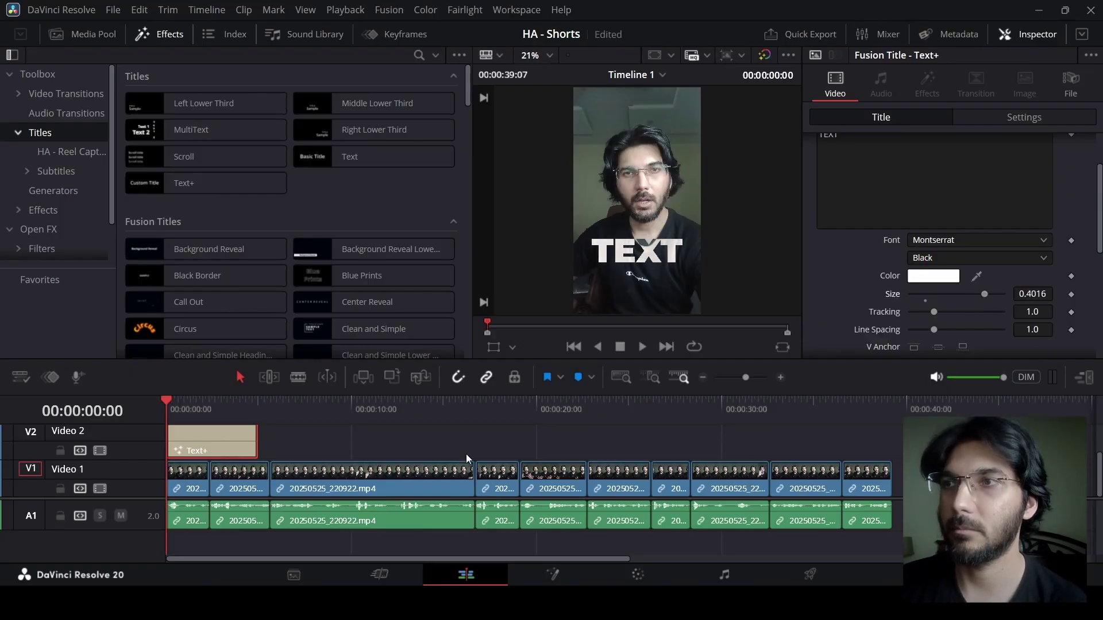
left_click_drag(182, 406, 206, 412)
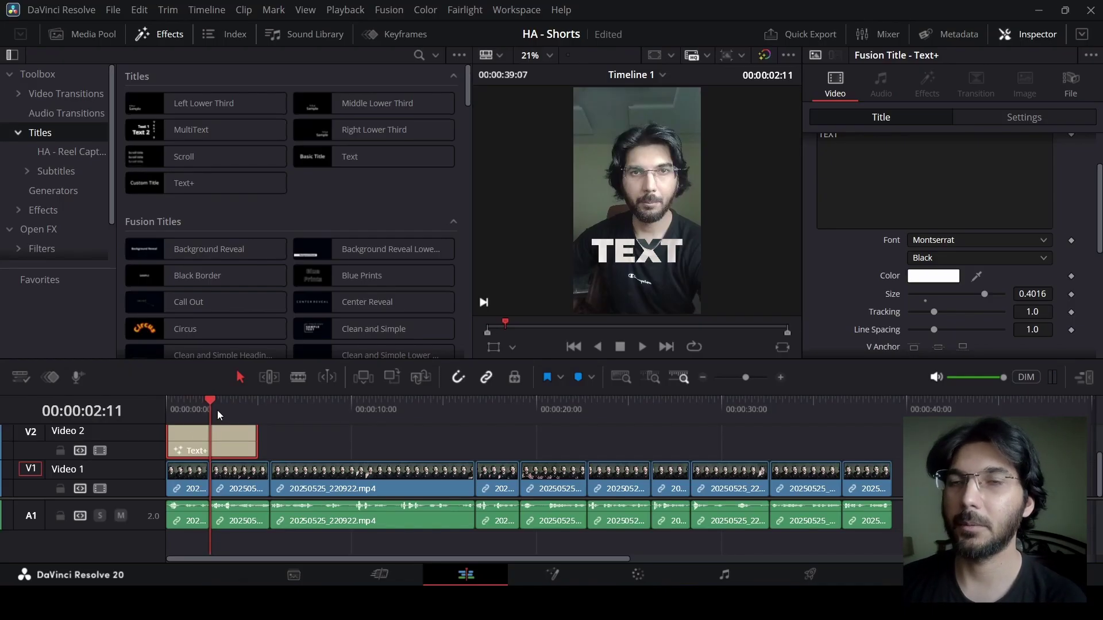
left_click(234, 409)
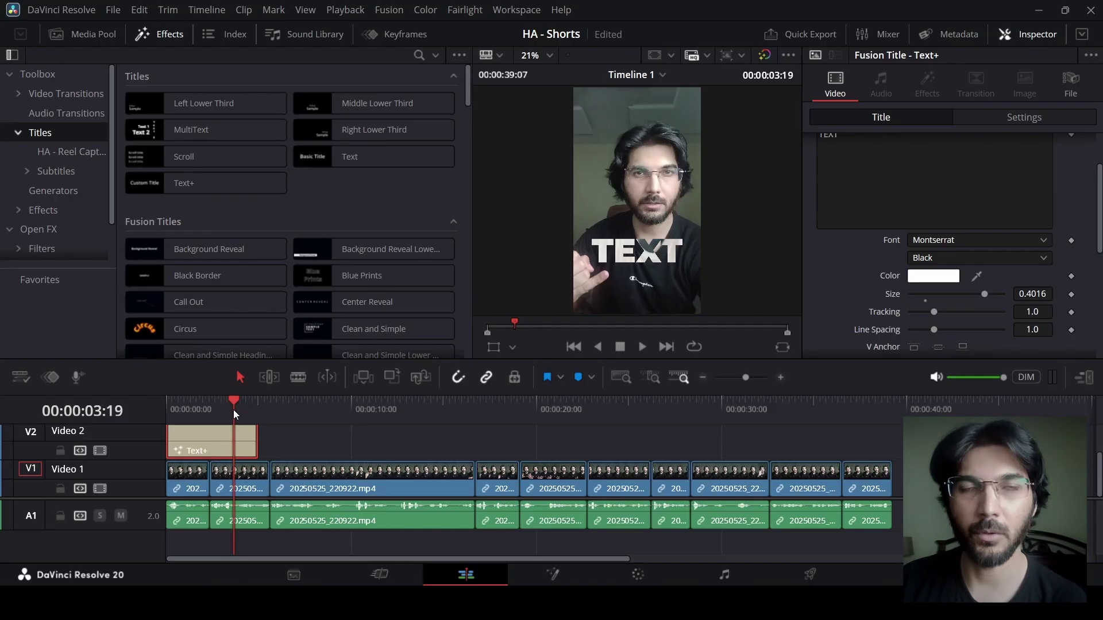
- Confirm AutoSubs is listed under Workspace > Scripts, then switch to the Media Pool
left_click(516, 10)
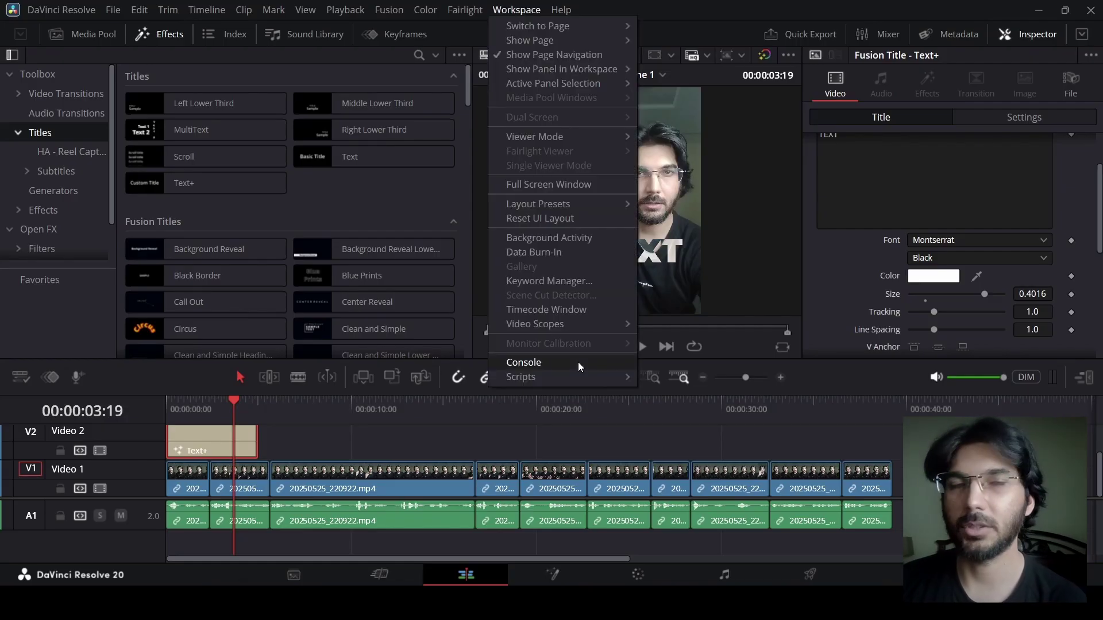
mouse_move(578, 377)
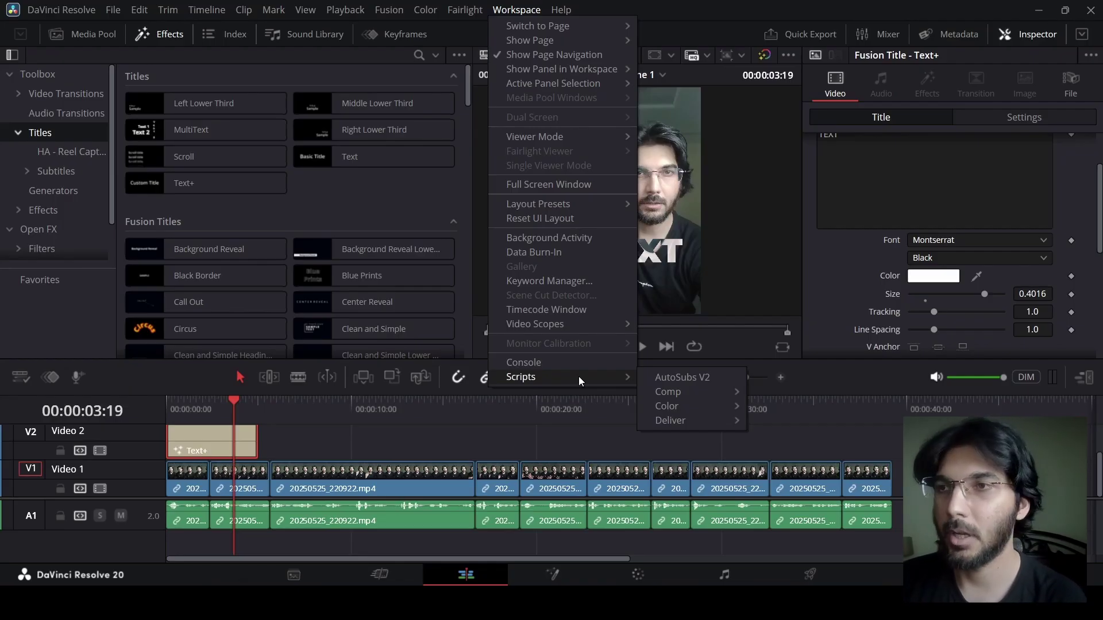
left_click(476, 447)
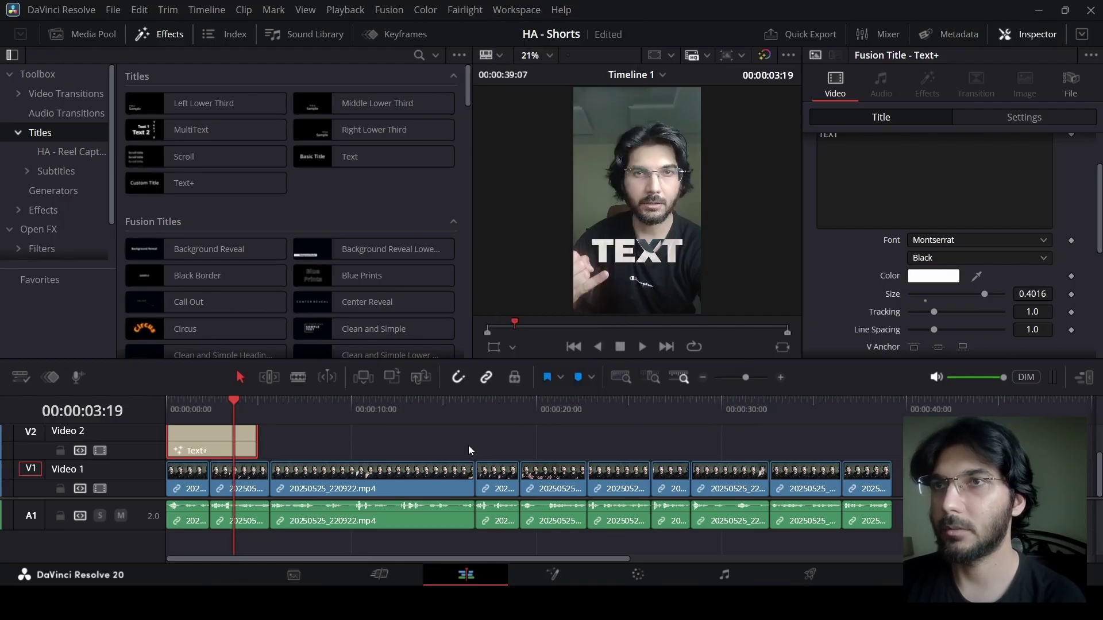
- Move the styled Text+ title from Video 2 into the Media Pool and clear the track
left_click(91, 34)
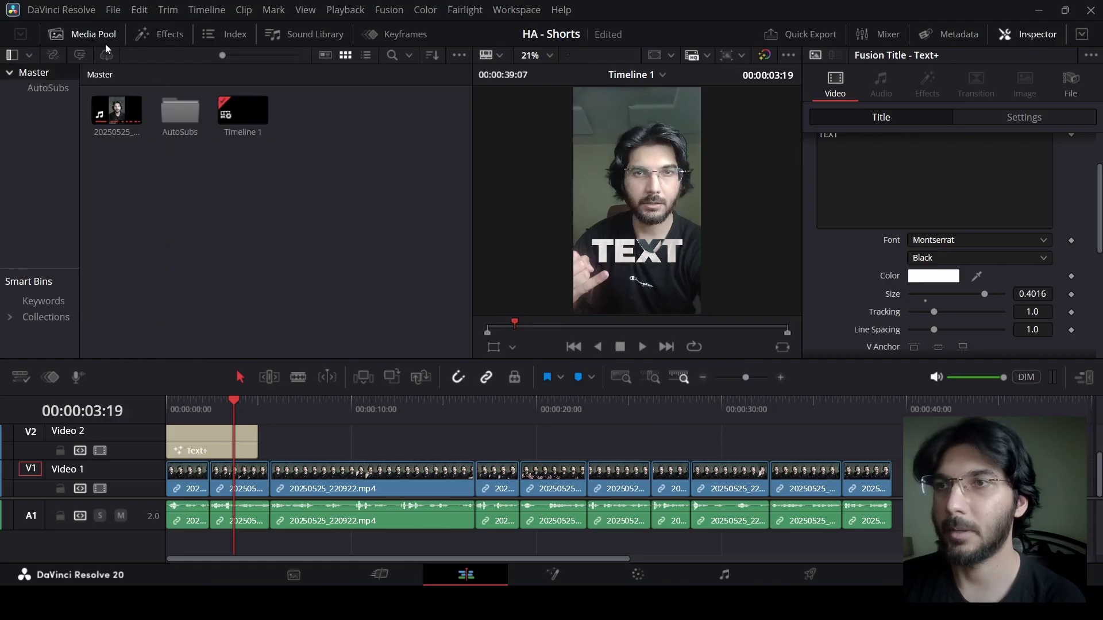
left_click_drag(246, 451, 254, 302)
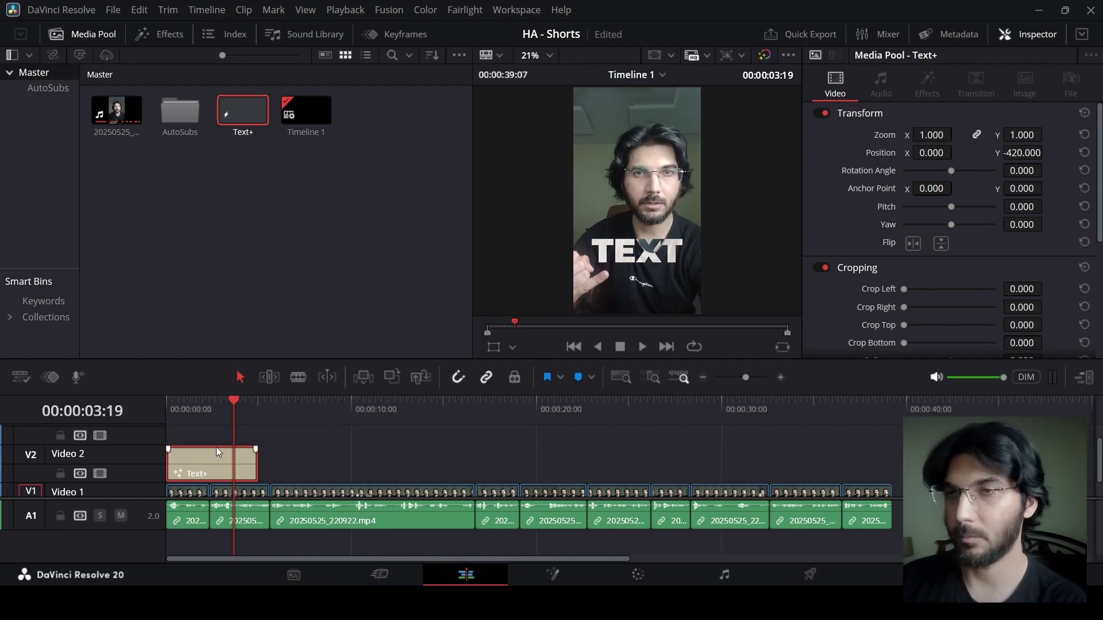
key("Delete")
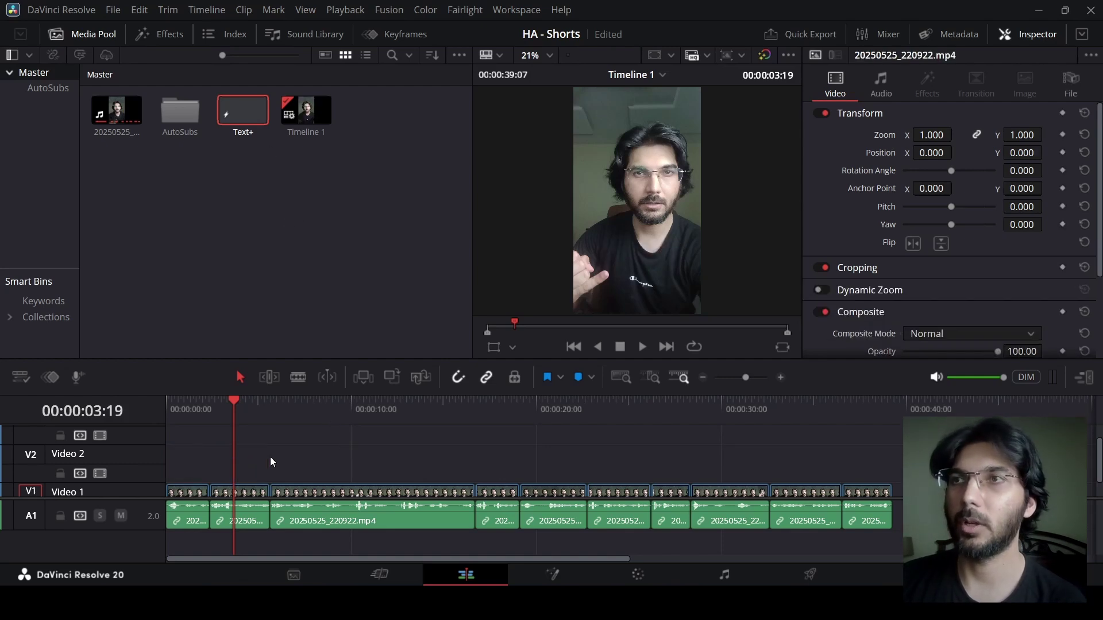
key("Home")
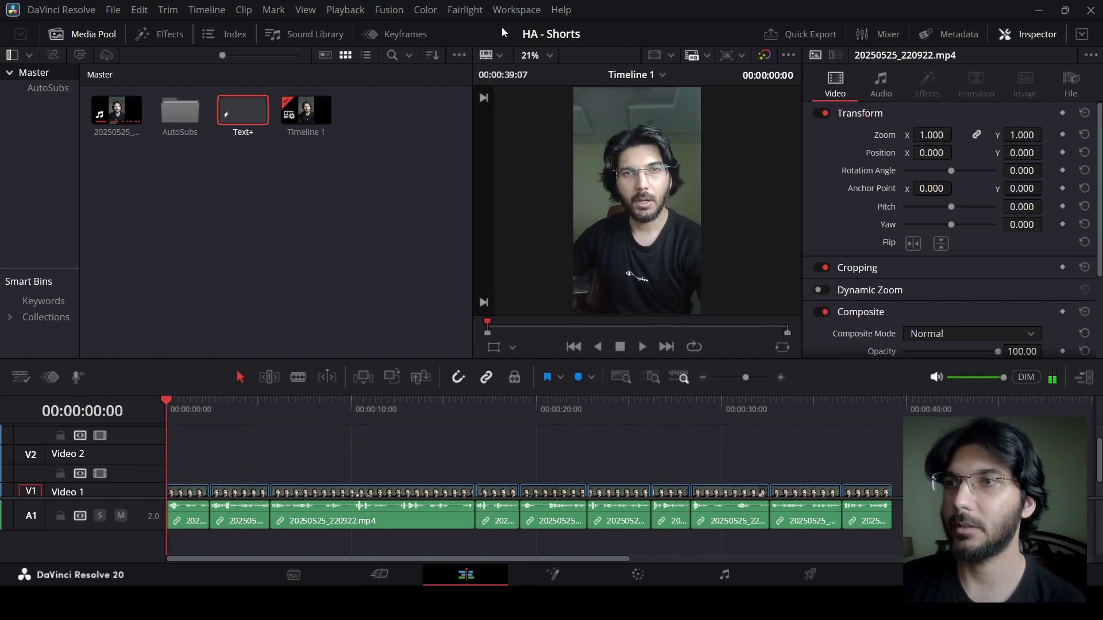
- Launch the AutoSubs script from Workspace > Scripts
left_click(510, 11)
mouse_move(592, 377)
left_click(694, 379)
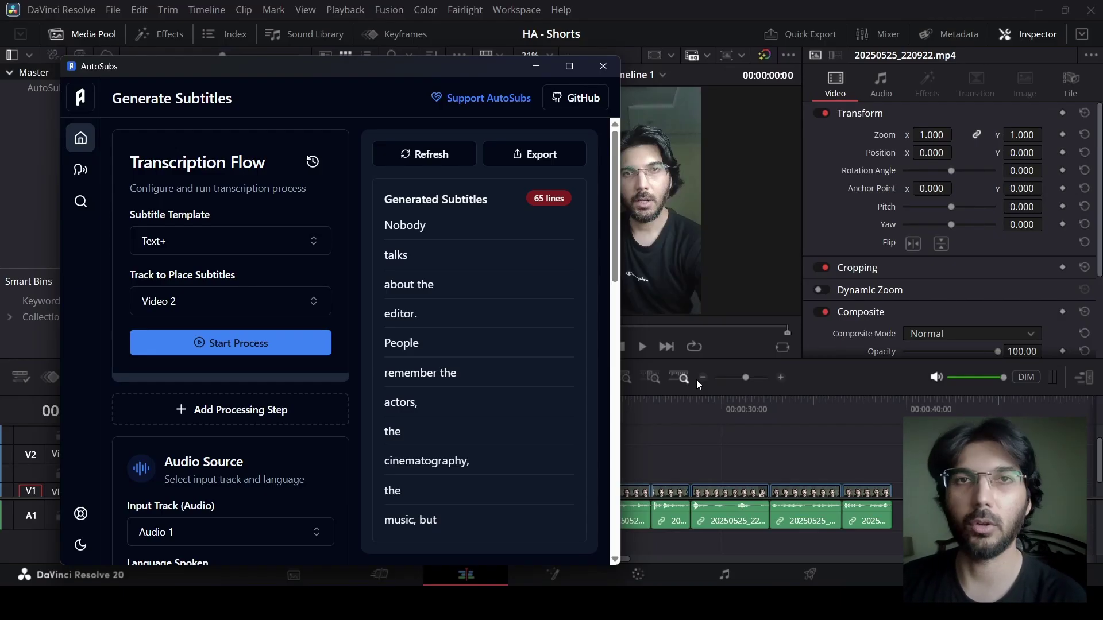
- Transcribe Audio 1 into captions on Video 2 using the Text+ subtitle template
left_click(308, 242)
left_click(306, 242)
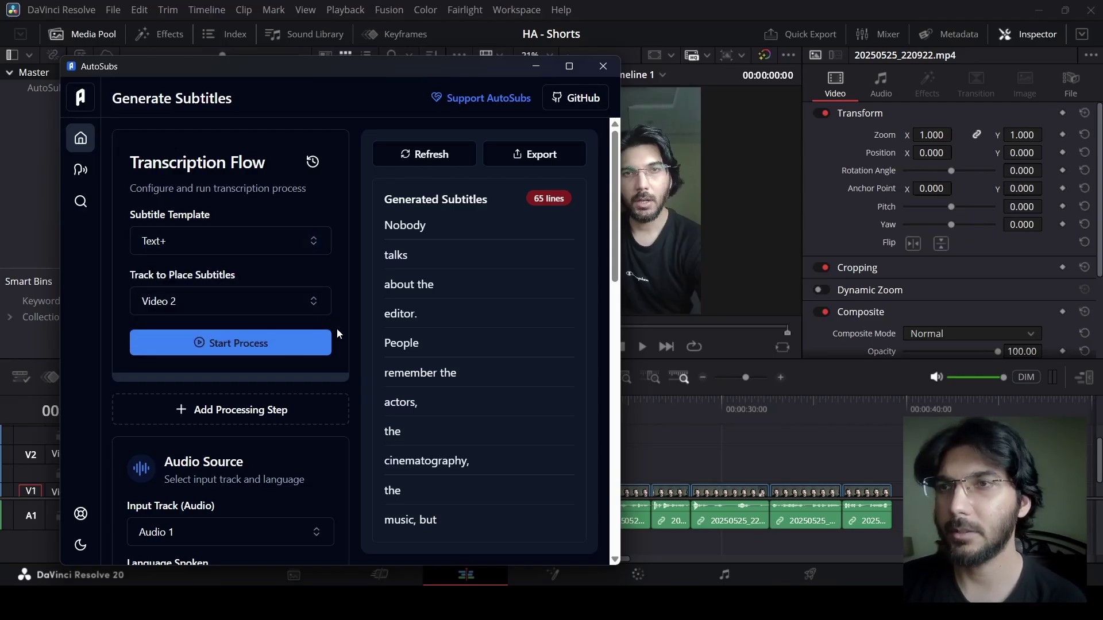
scroll(358, 342, "down", 8)
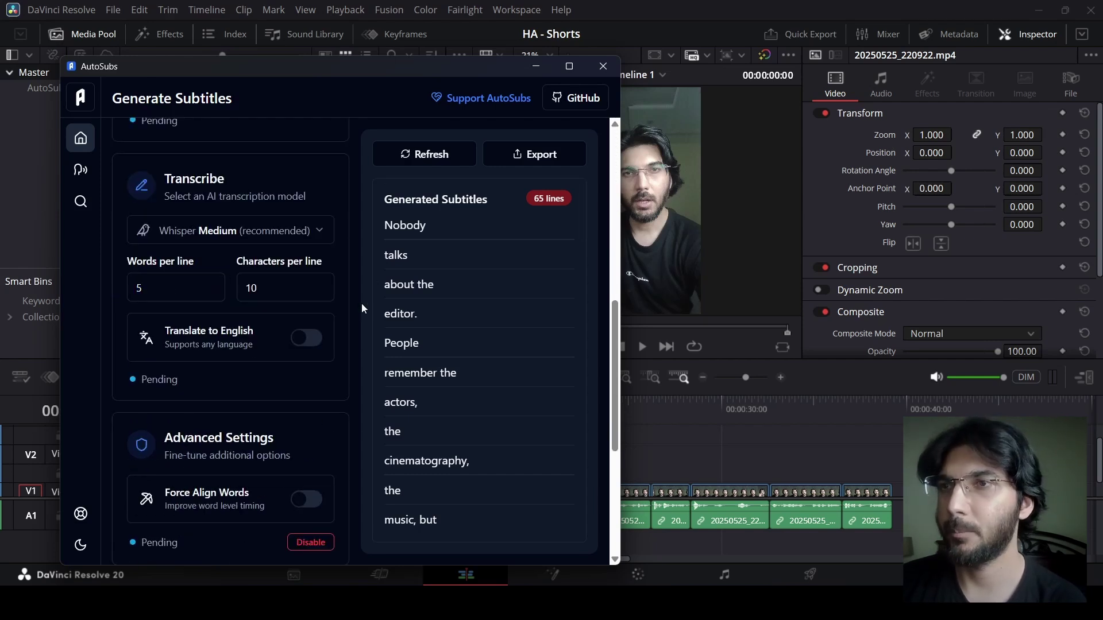
scroll(362, 306, "up", 5)
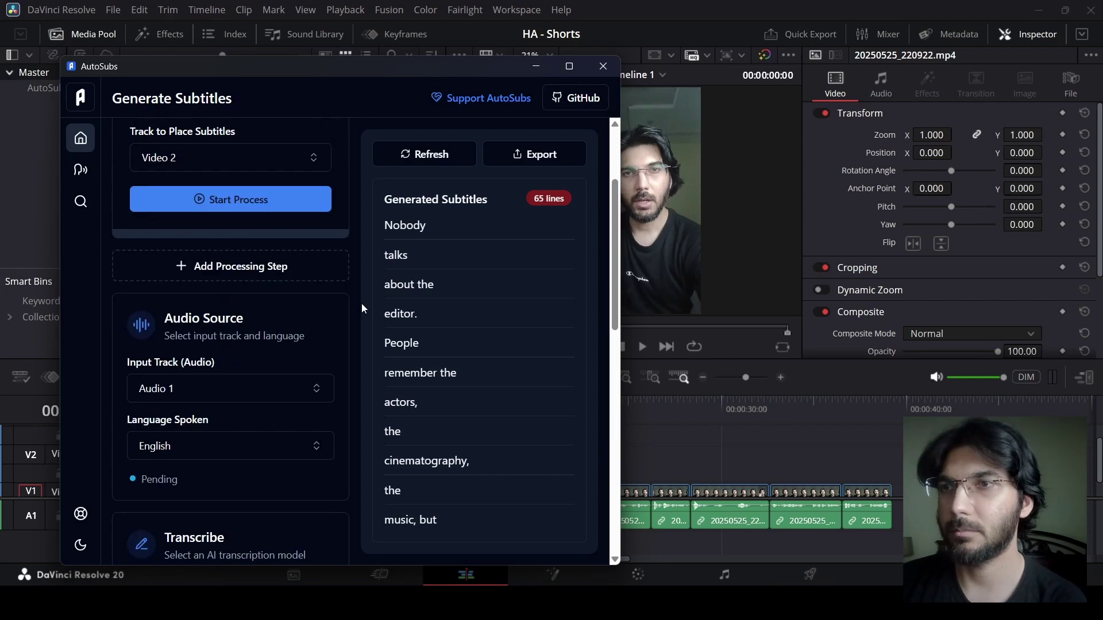
scroll(362, 304, "up", 3)
left_click(301, 343)
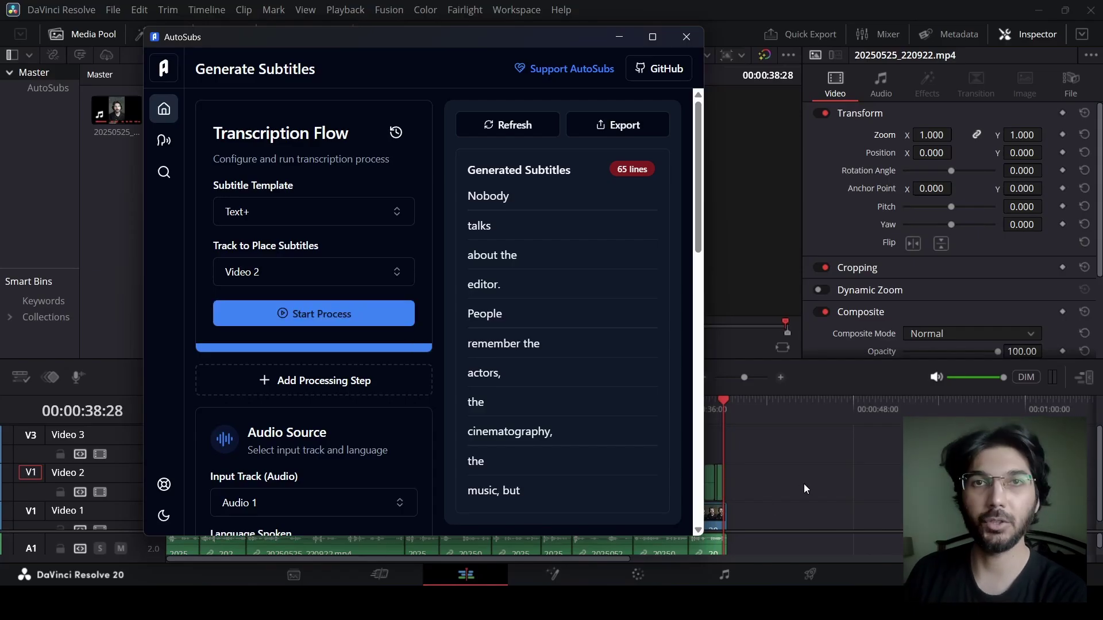
- Close the AutoSubs window to reveal caption clips like BEST EDITING on Video 2
left_click(687, 37)
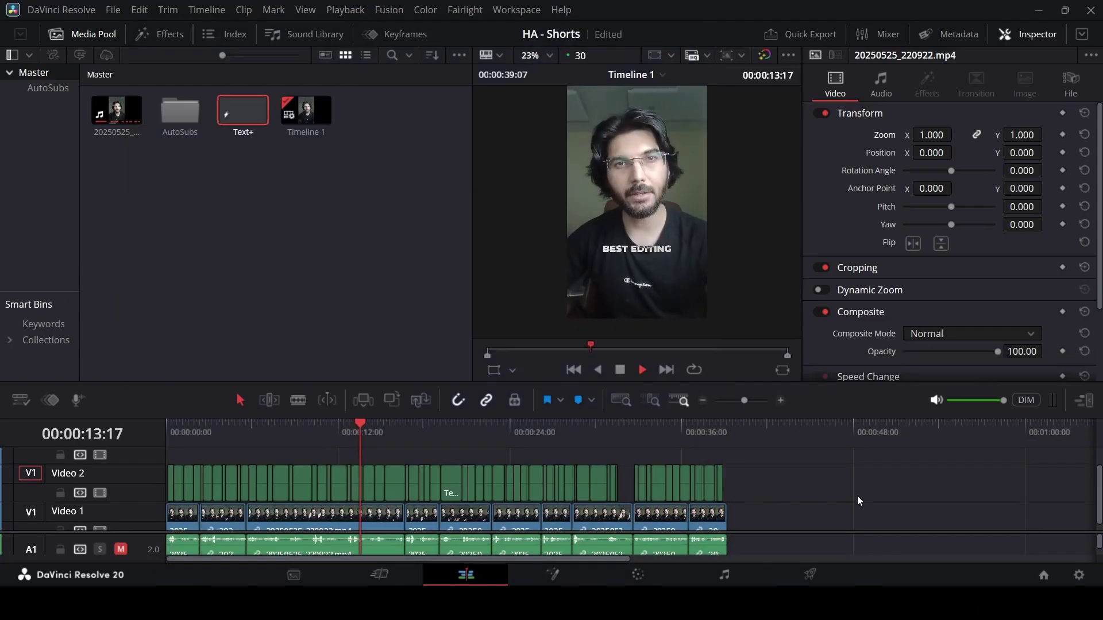